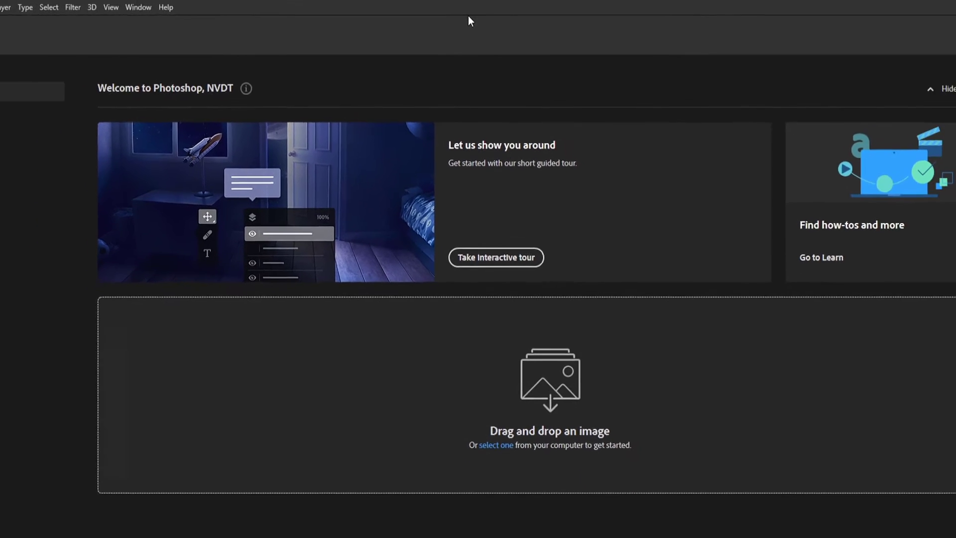
Bring up the Open dialog with Ctrl+O and again with File > Open, closing it each time.
key("ctrl+o")
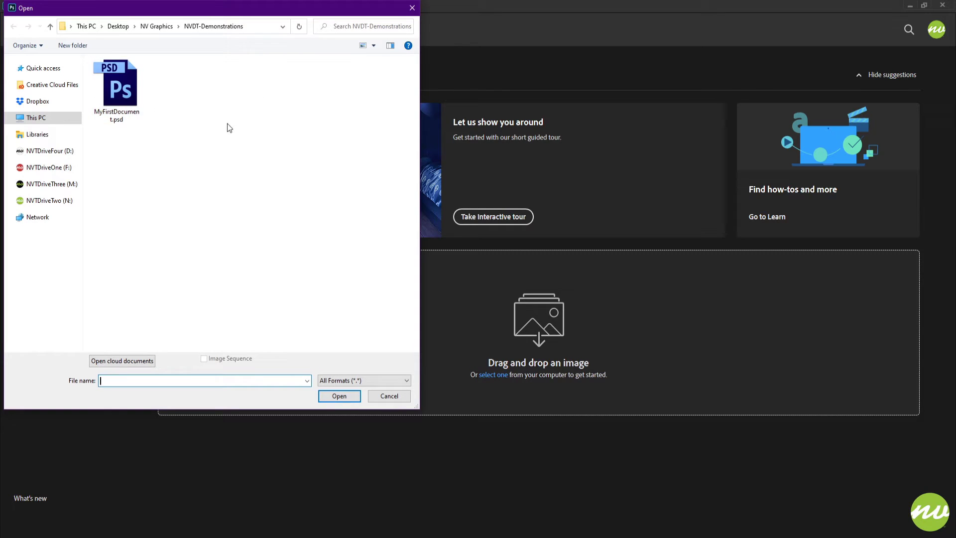
left_click(411, 9)
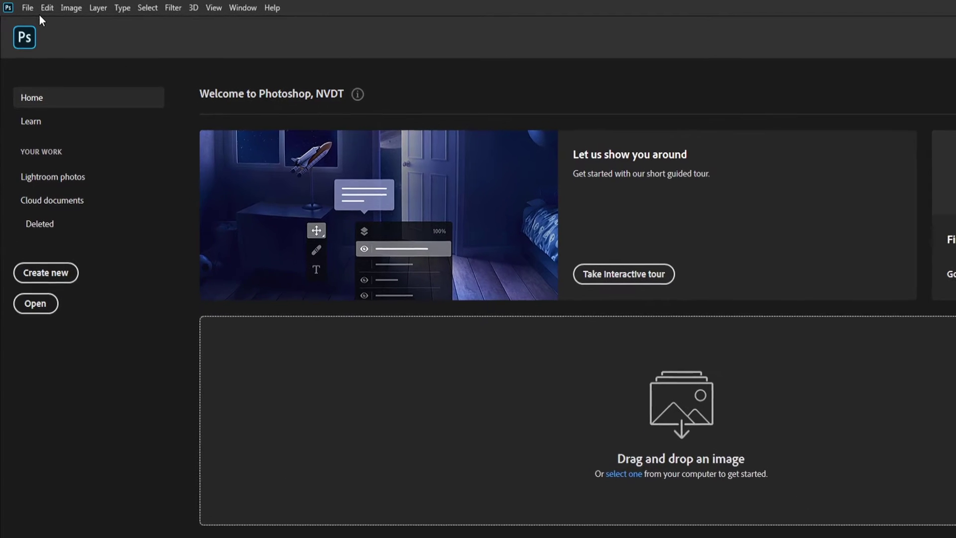
left_click(27, 8)
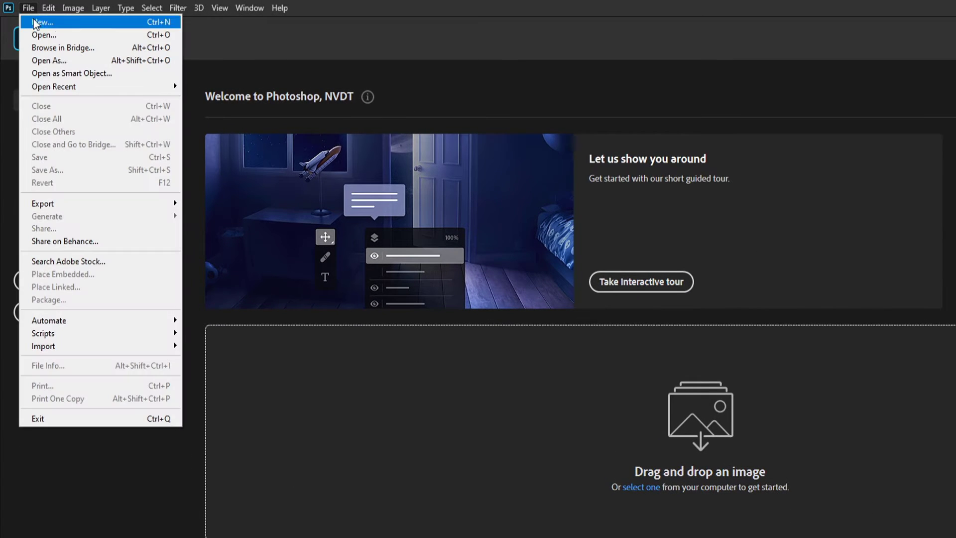
left_click(40, 35)
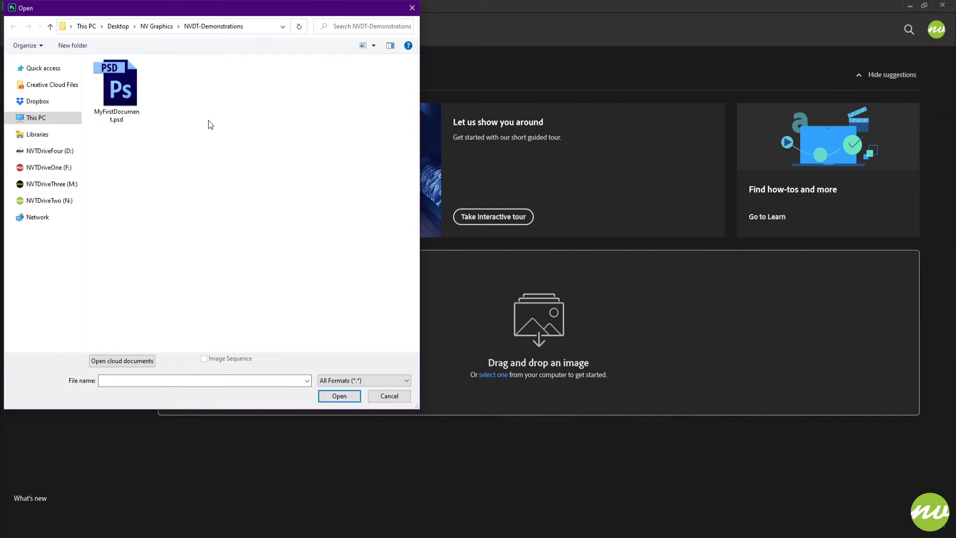
key("Escape")
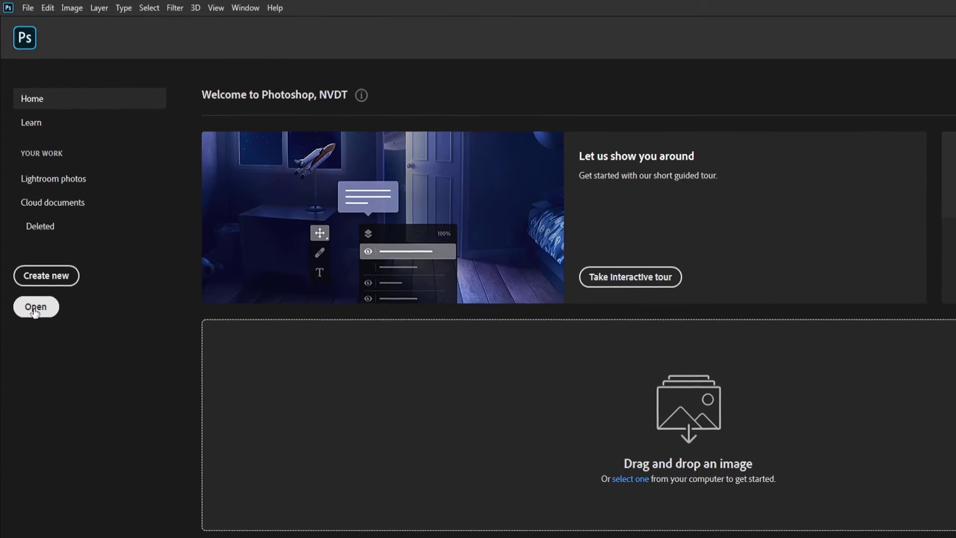
After more tries, switch to the empty workspace and reopen the Open dialog at NVDT-Demonstrations.
left_click(40, 314)
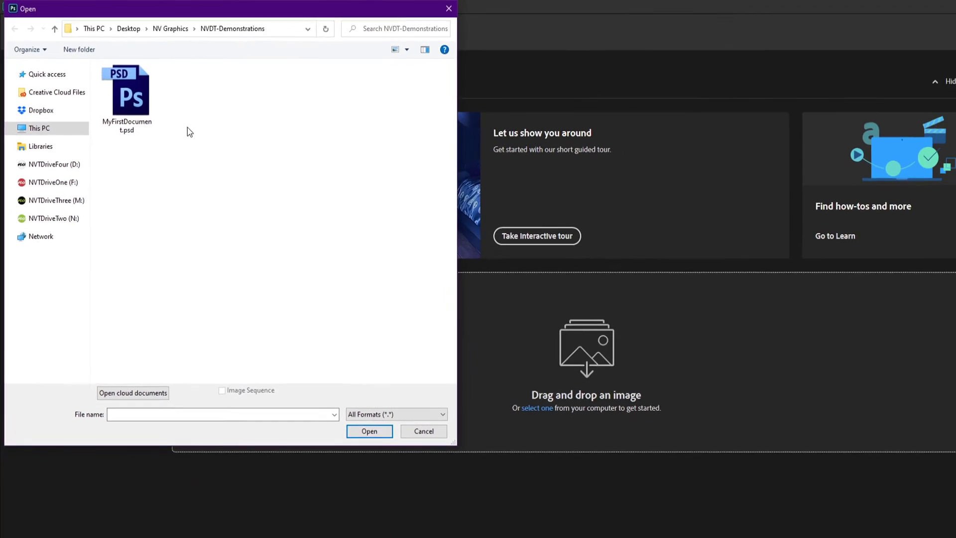
key("Escape")
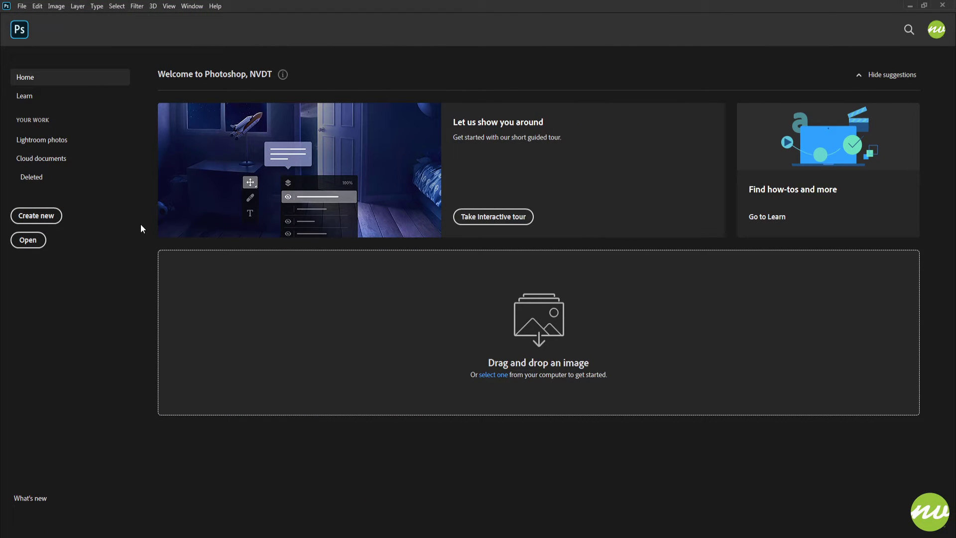
key("ctrl+o")
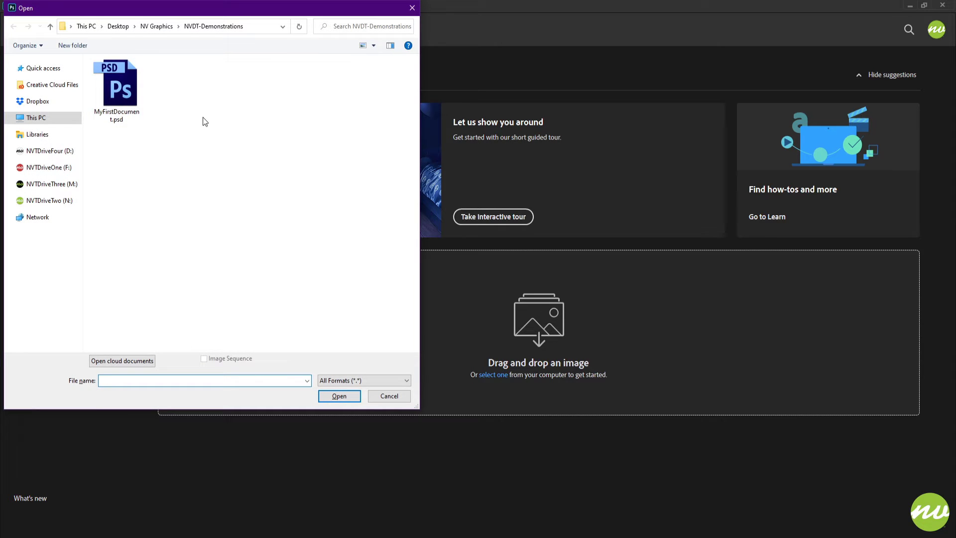
key("Escape")
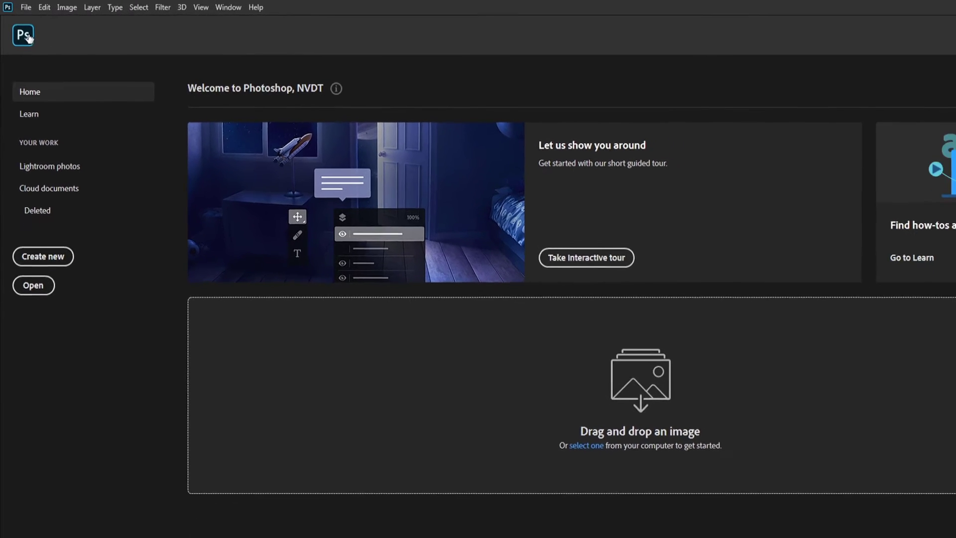
left_click(25, 32)
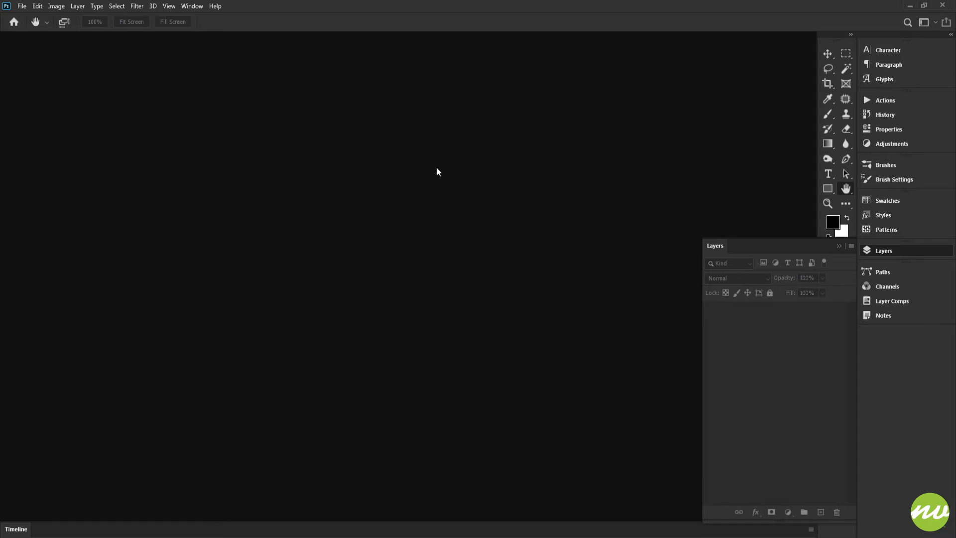
key("ctrl+o")
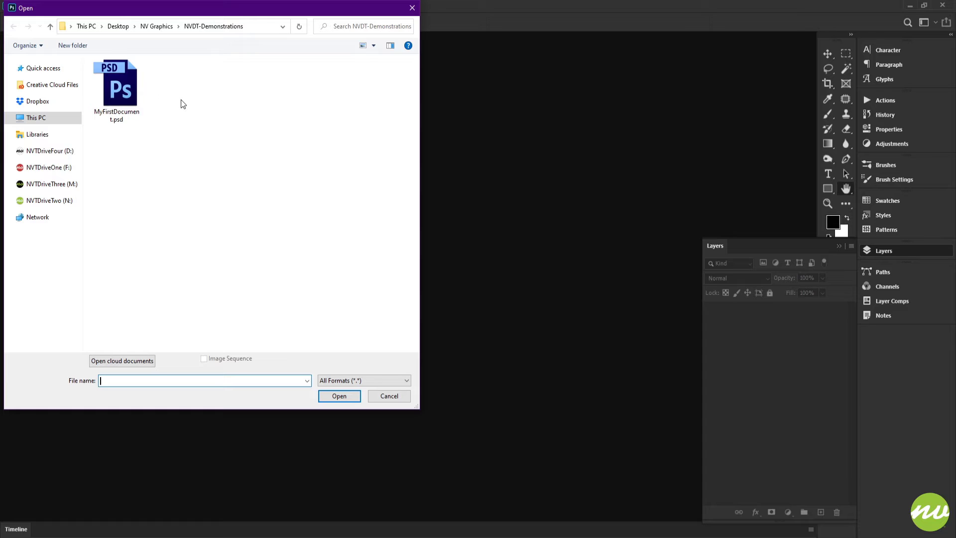
Open MyFirstDocument.psd from the NVDT-Demonstrations folder.
left_click(129, 94)
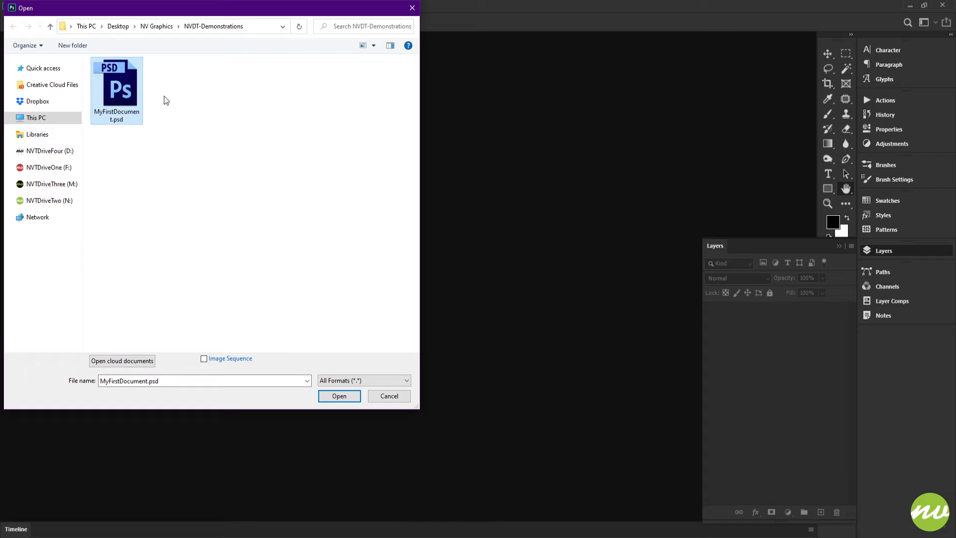
key("Return")
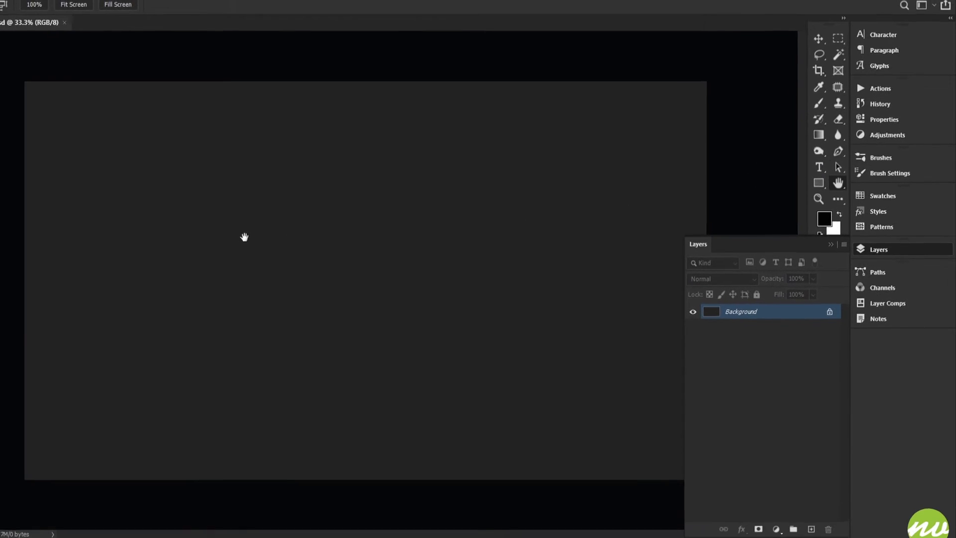
With the Type tool, type 'My first text' on the canvas, correcting the 'fist' typo.
key("t")
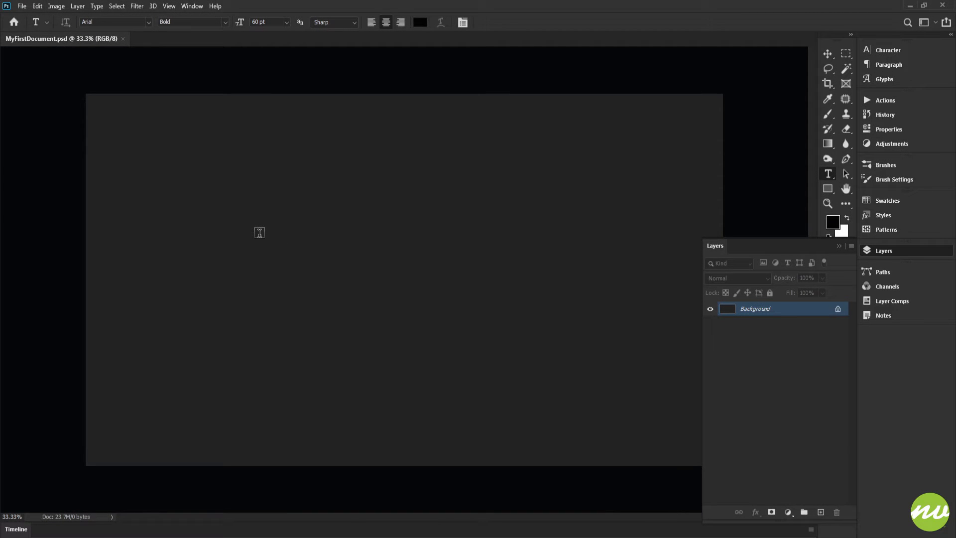
left_click(260, 233)
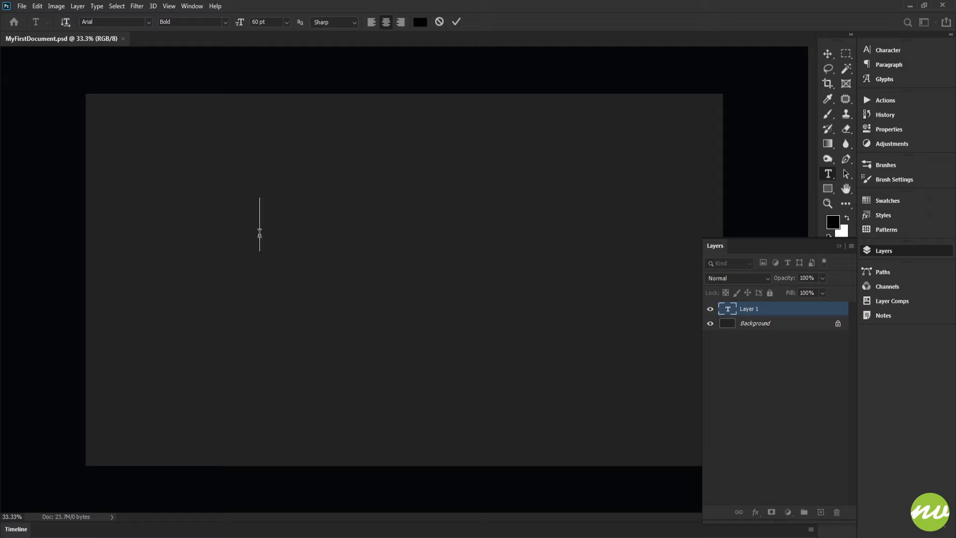
type("My")
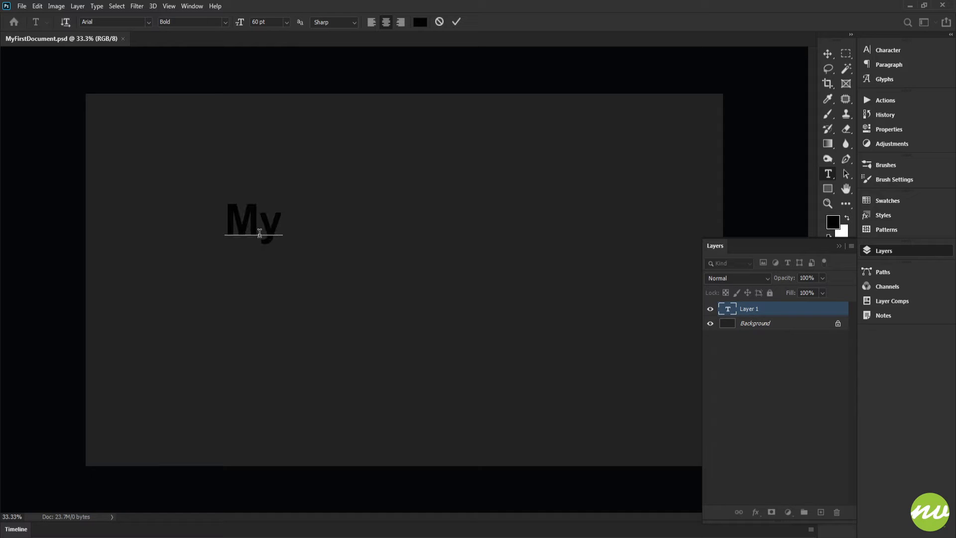
type(" fist t")
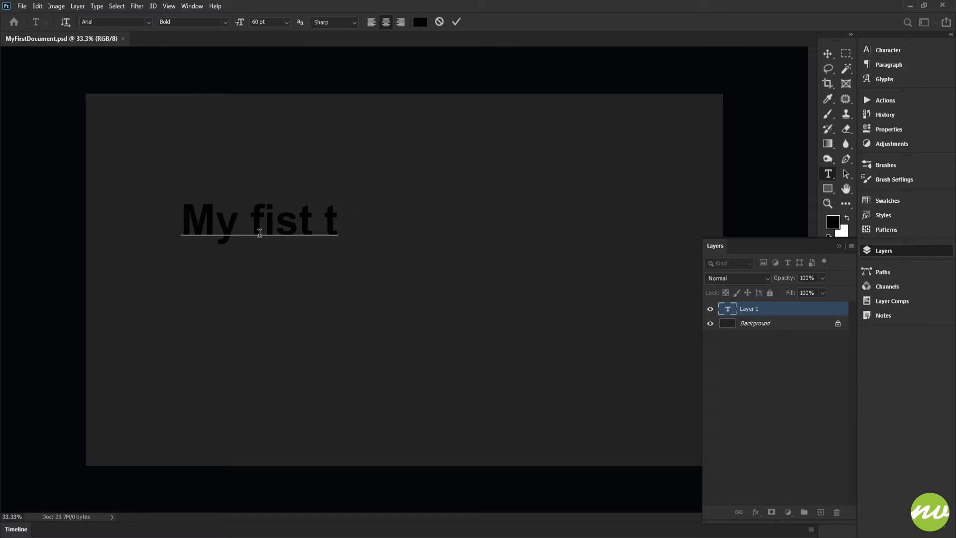
key("BackSpace")
key("BackSpace")
key("BackSpace")
key("BackSpace")
key("BackSpace")
key("BackSpace")
type("first te")
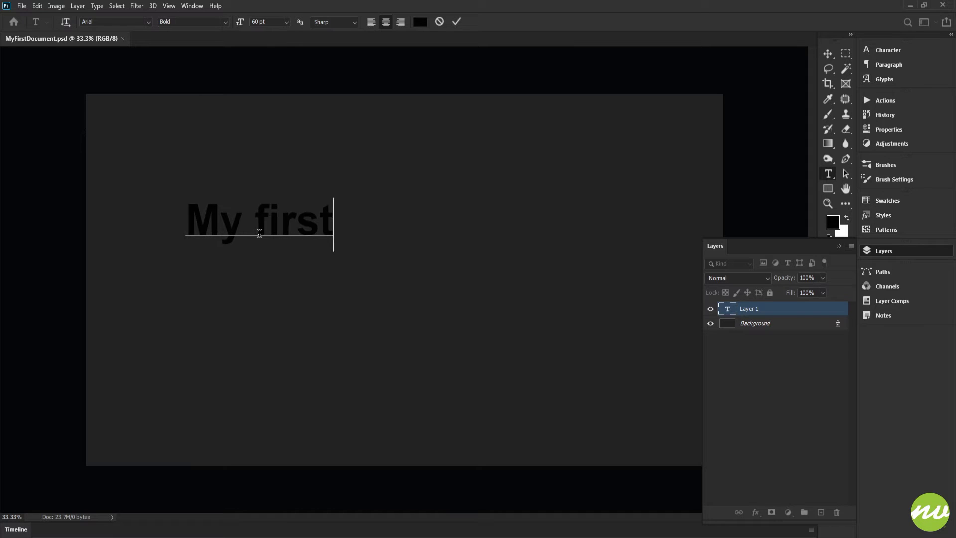
type("xt")
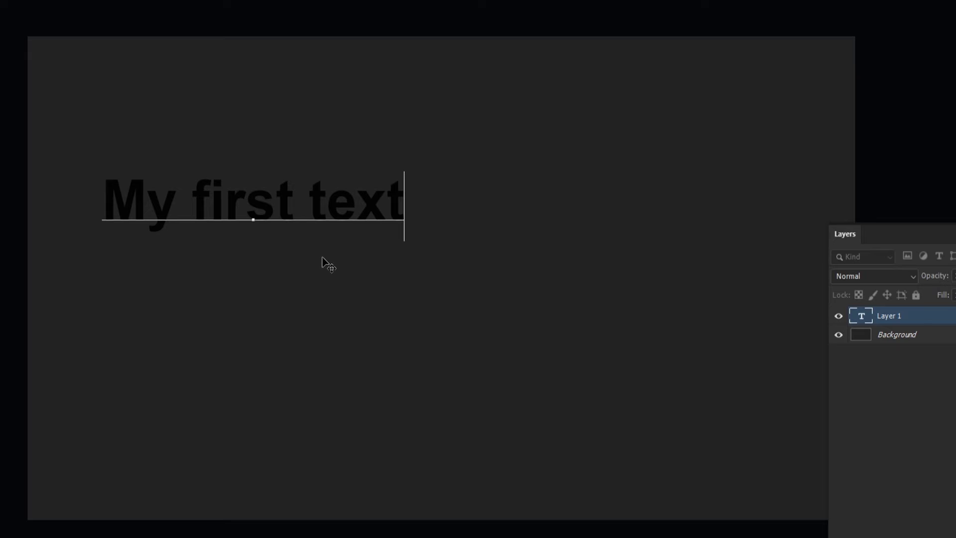
Drag the text to the canvas centre and select all of its characters.
left_click_drag(292, 253, 443, 294)
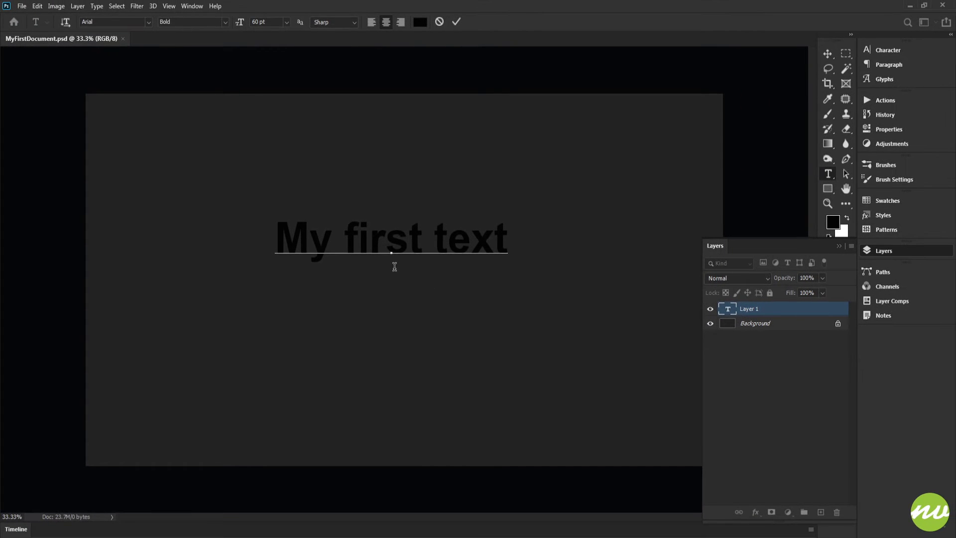
left_click(276, 240)
left_click_drag(286, 240, 513, 239)
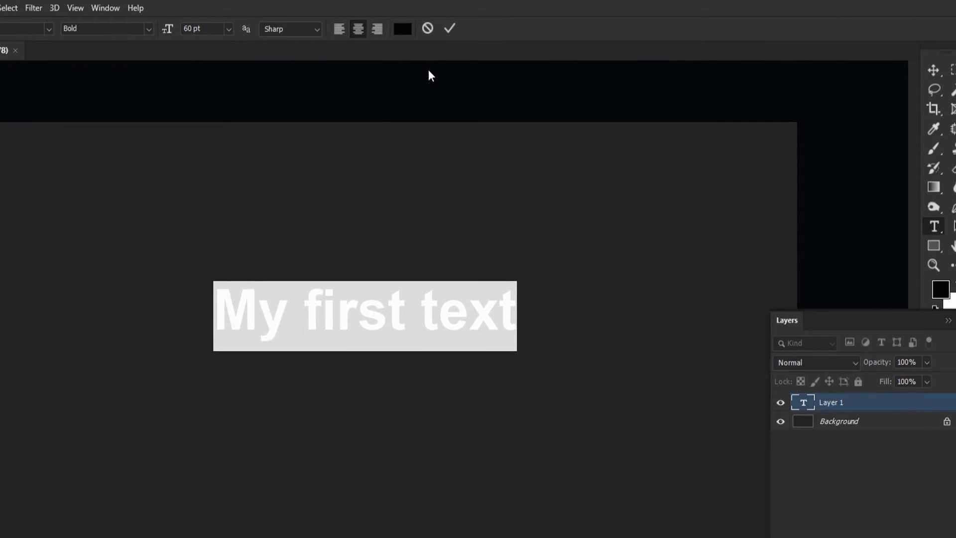
left_click(891, 63)
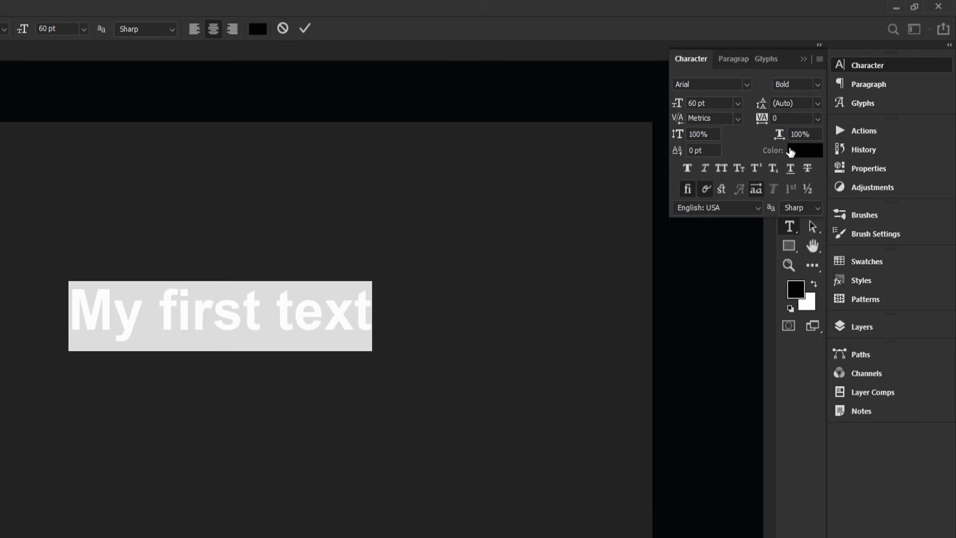
left_click(859, 295)
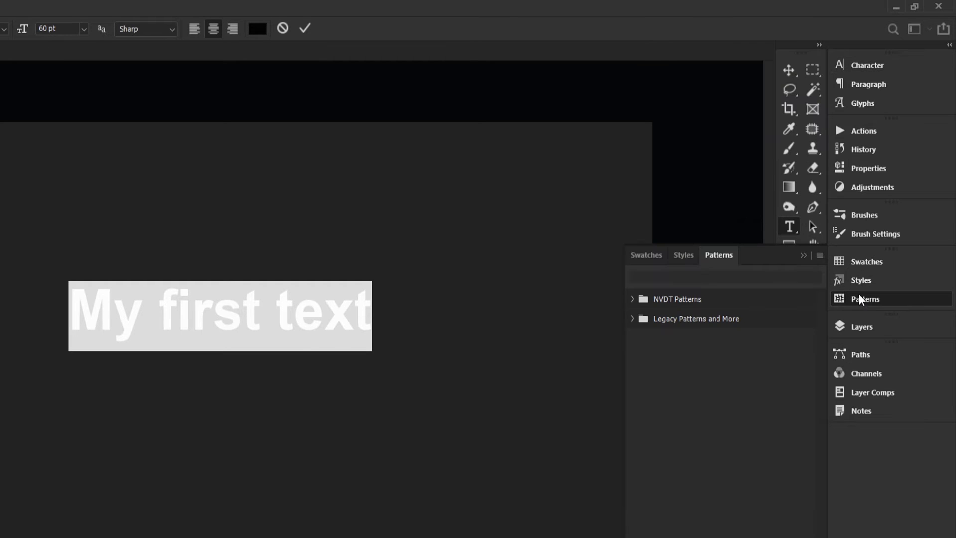
left_click(862, 327)
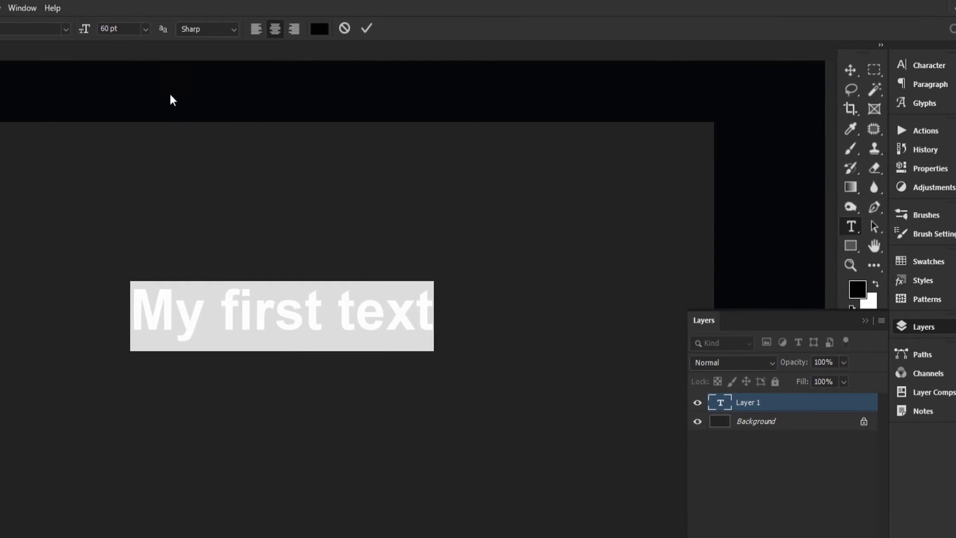
left_click(78, 7)
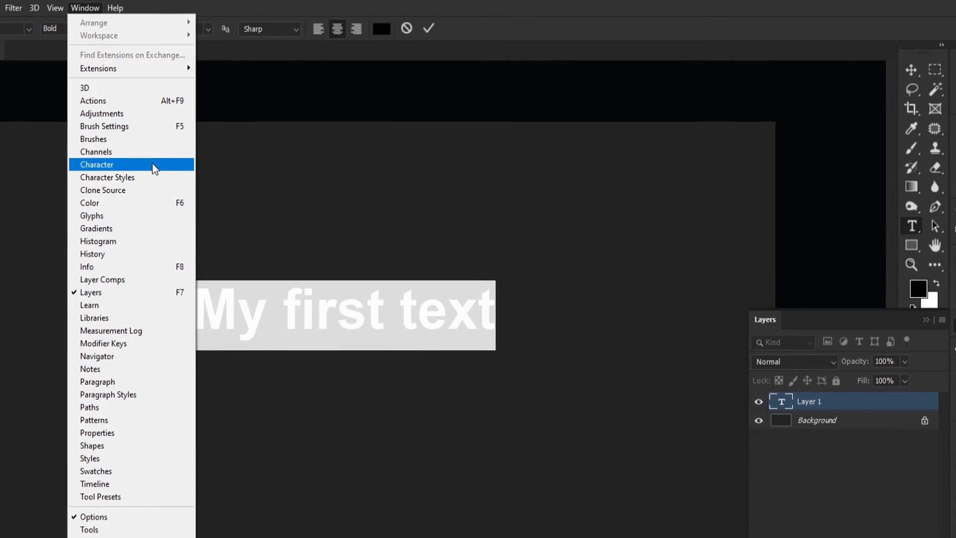
left_click(499, 13)
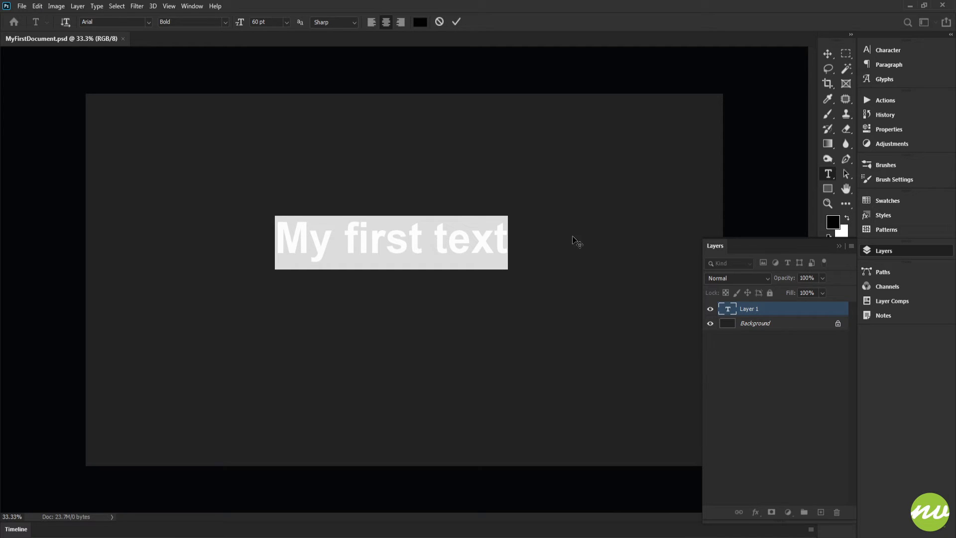
Set the text colour to bright green #28b528, then select the whole text line.
left_click(419, 22)
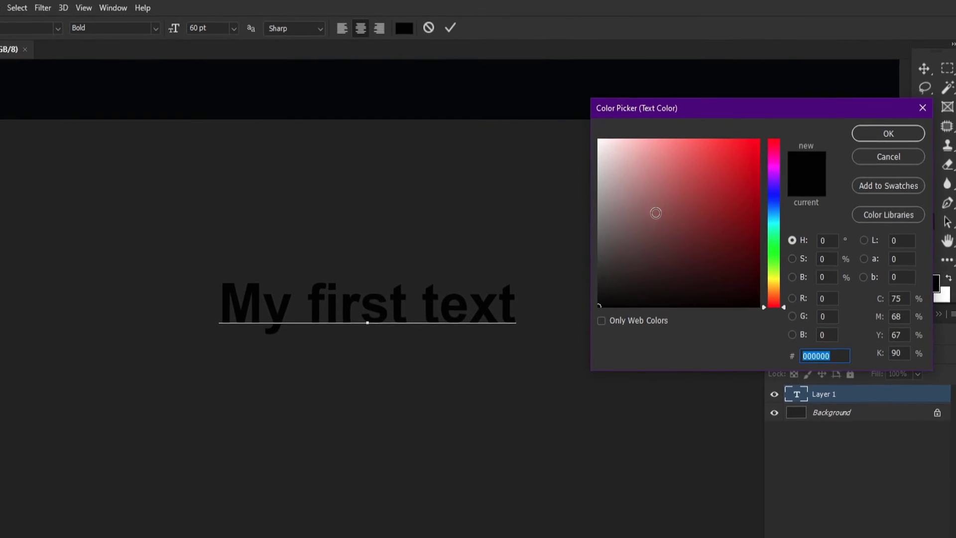
left_click_drag(659, 222, 714, 194)
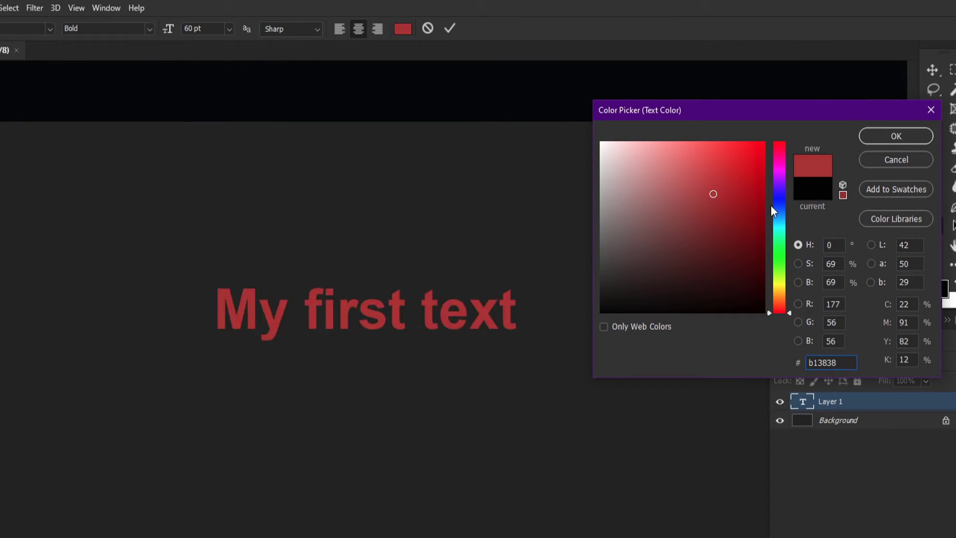
left_click_drag(782, 236, 781, 253)
left_click_drag(721, 201, 729, 191)
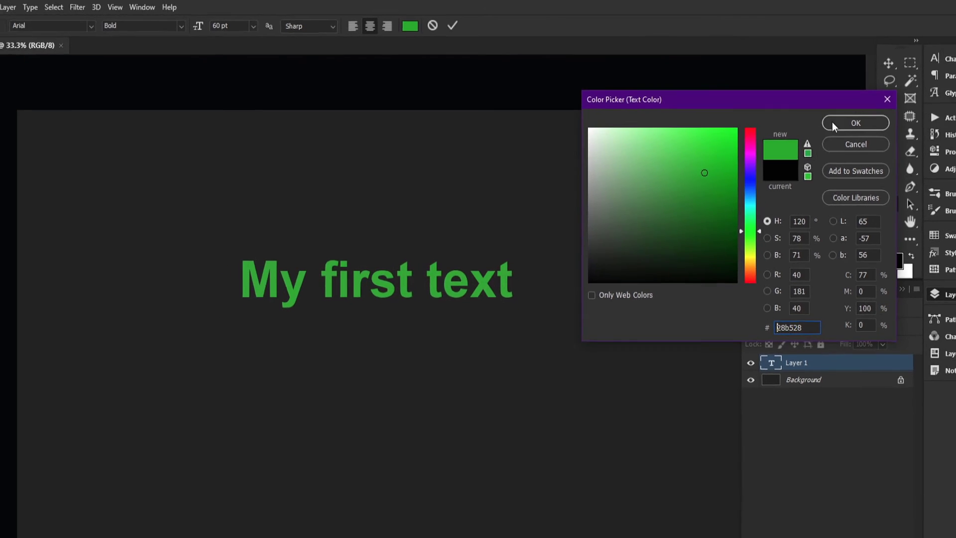
left_click(895, 135)
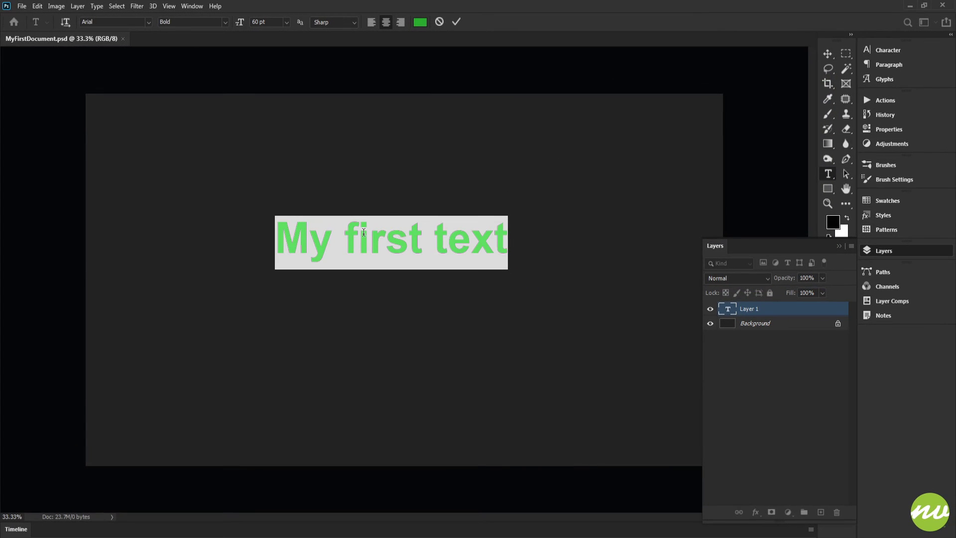
left_click(339, 240)
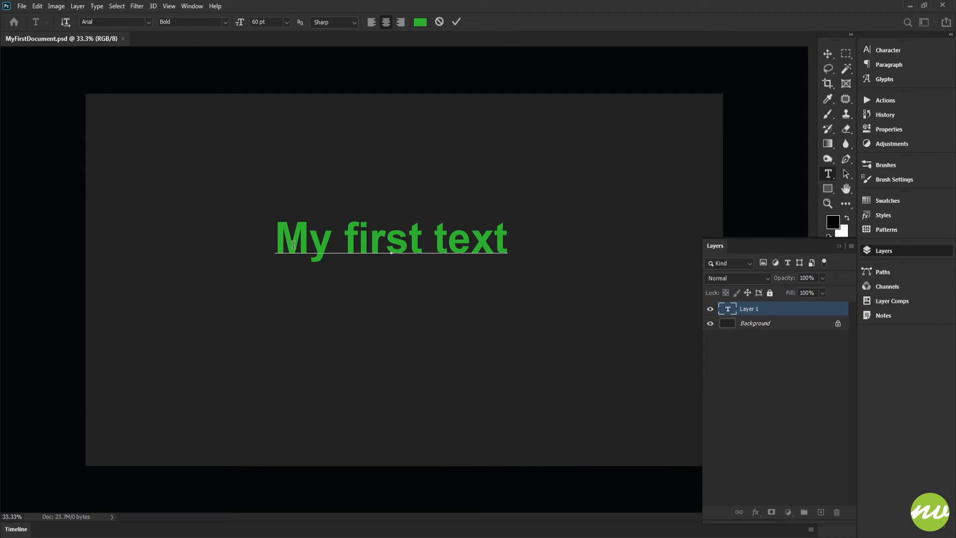
triple_click(338, 240)
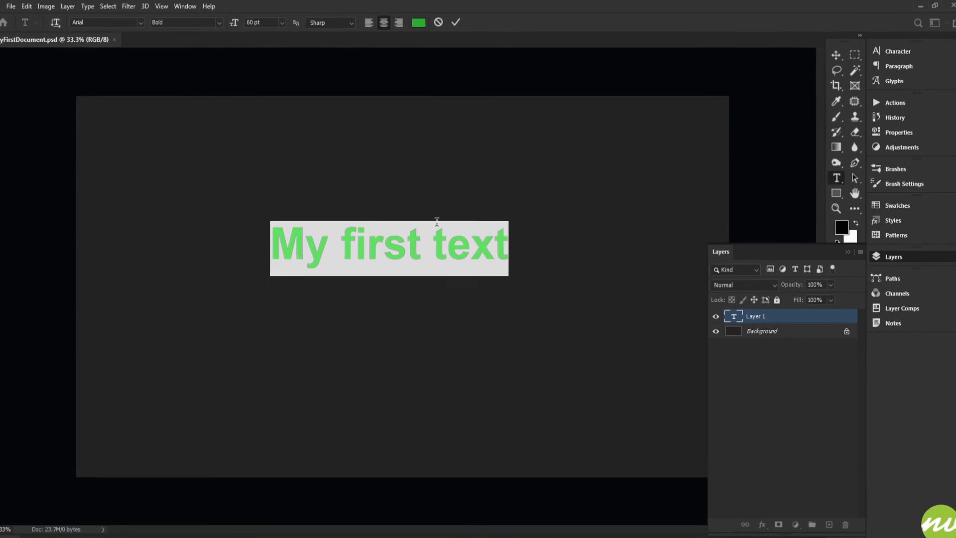
Commit the edits to the green 'My first text' layer and switch to the Move tool.
left_click(448, 29)
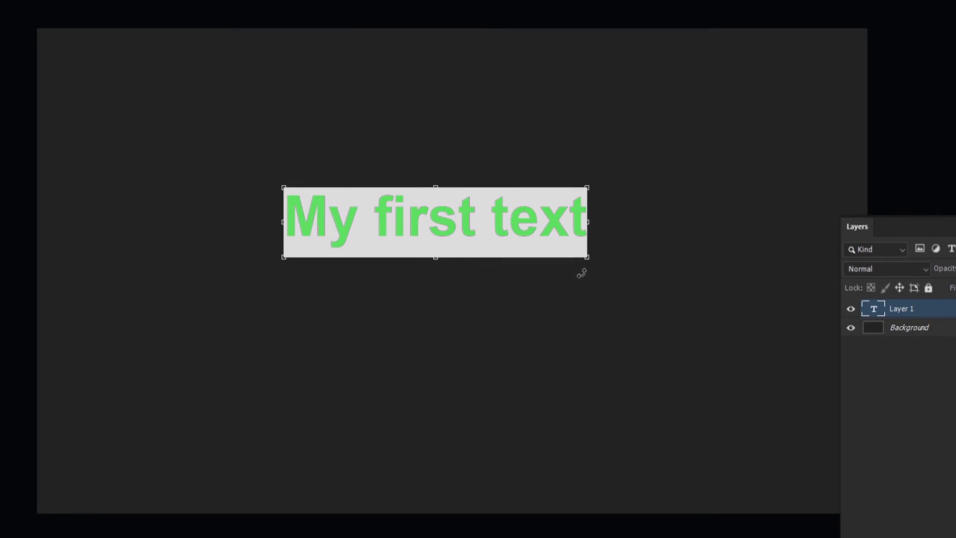
key("ctrl+Return")
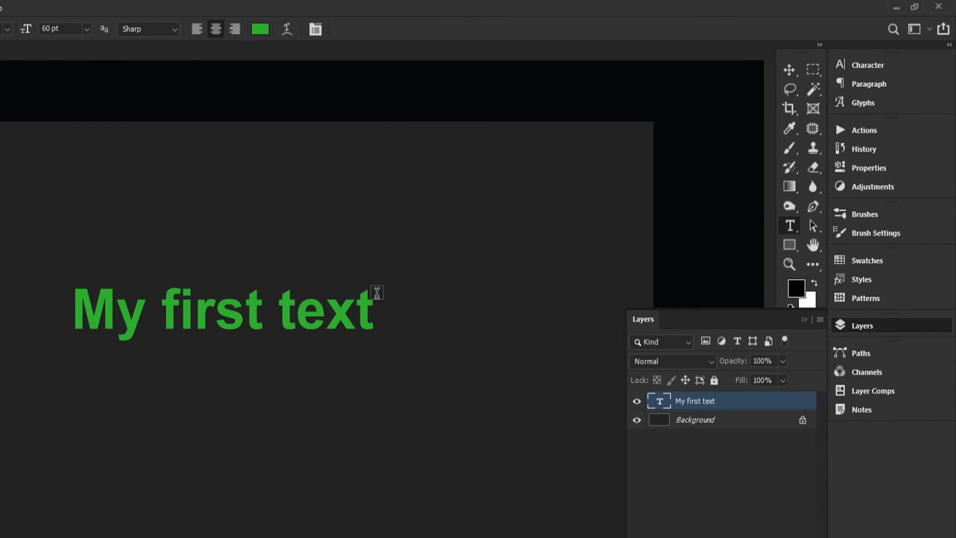
key("v")
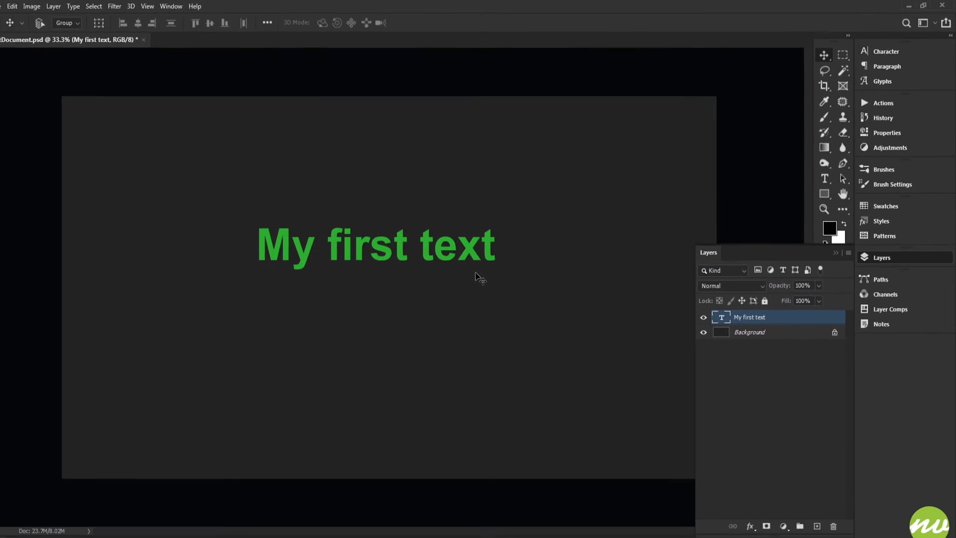
Nudge the green text up and left, then toggle between the Background and text layers.
left_click_drag(388, 271, 418, 272)
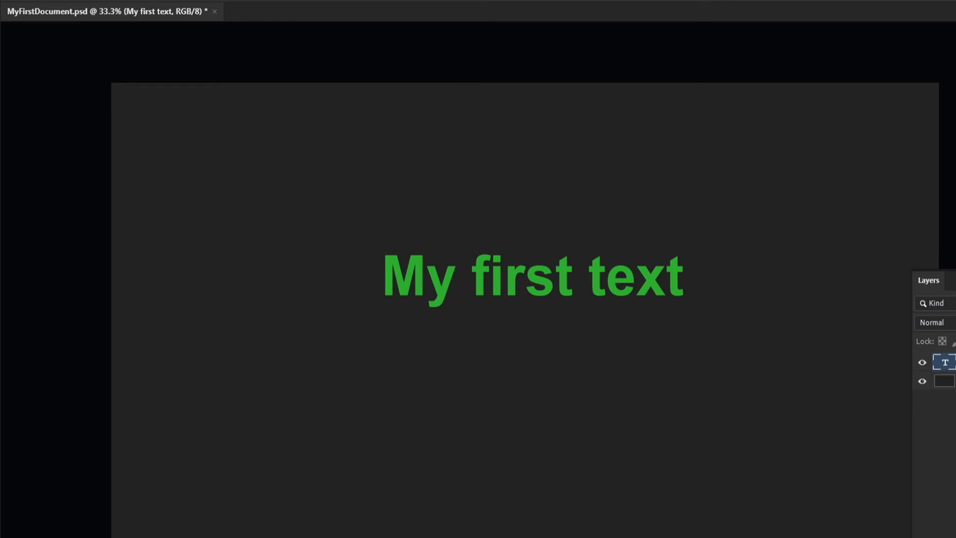
left_click(946, 381)
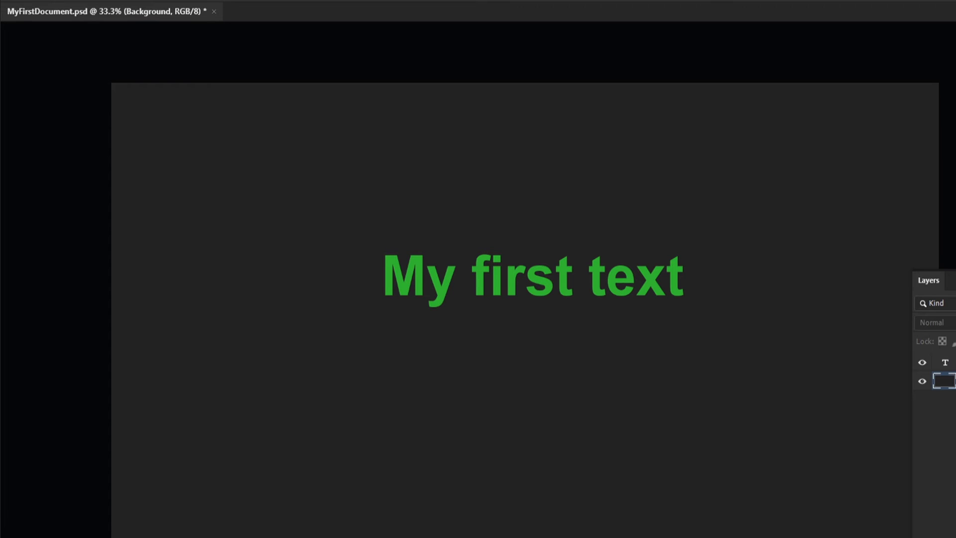
left_click(945, 363)
left_click(946, 381)
left_click(948, 362)
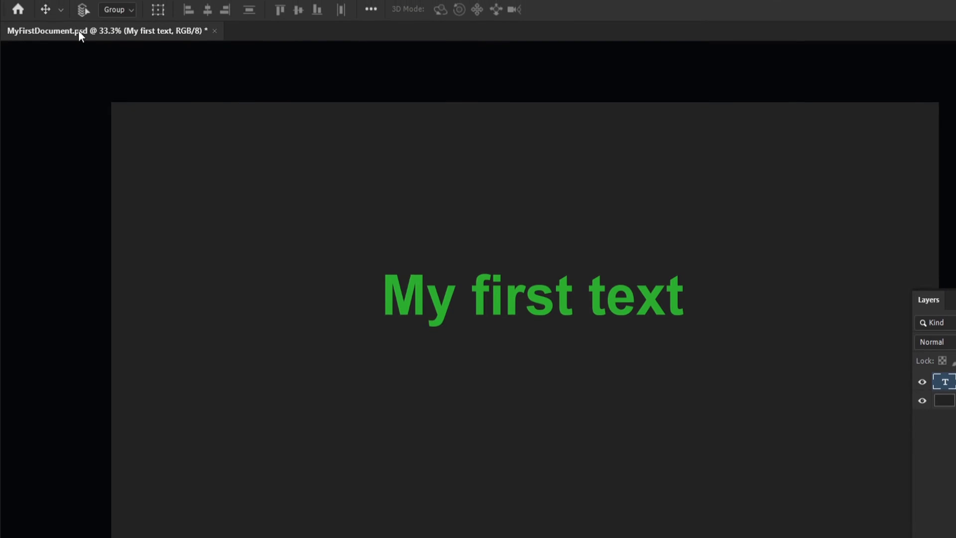
Save As MyFirstText.psd on the computer, keeping Maximize Compatibility enabled.
left_click(30, 2)
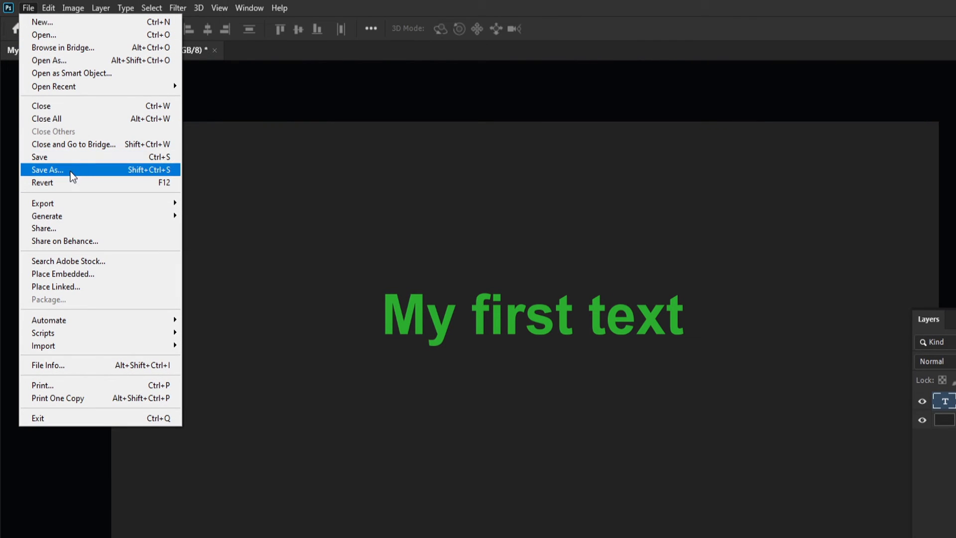
left_click(99, 170)
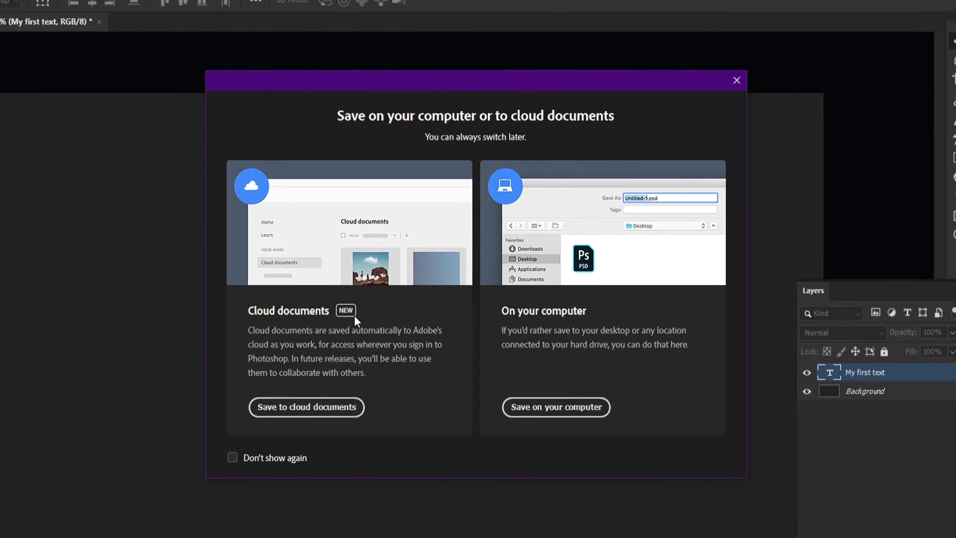
left_click(511, 402)
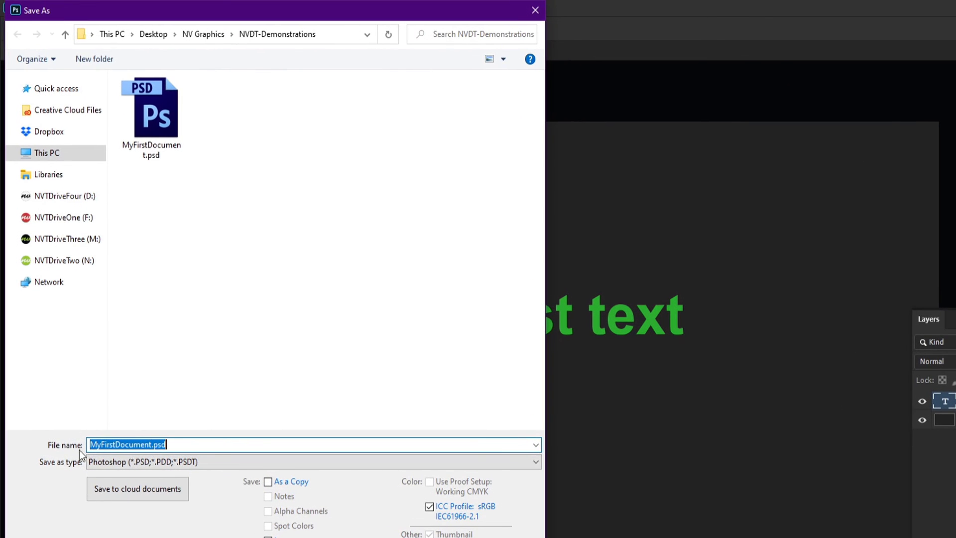
left_click(118, 443)
left_click_drag(118, 443, 154, 447)
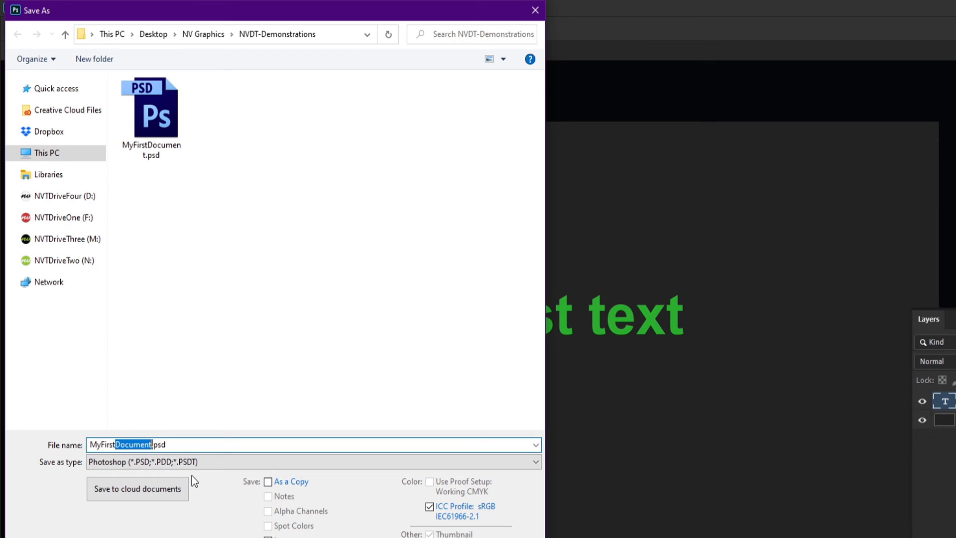
type("Te")
type("xtr")
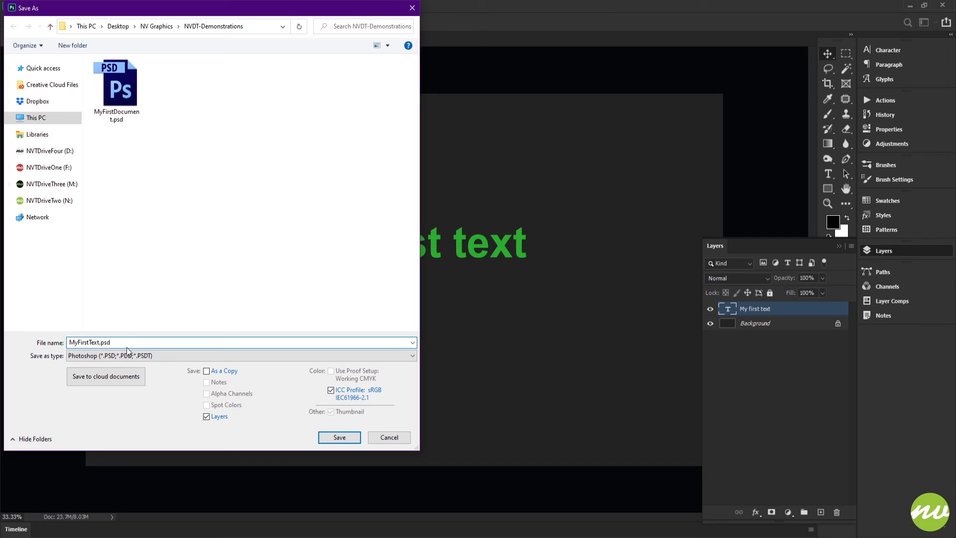
left_click(329, 437)
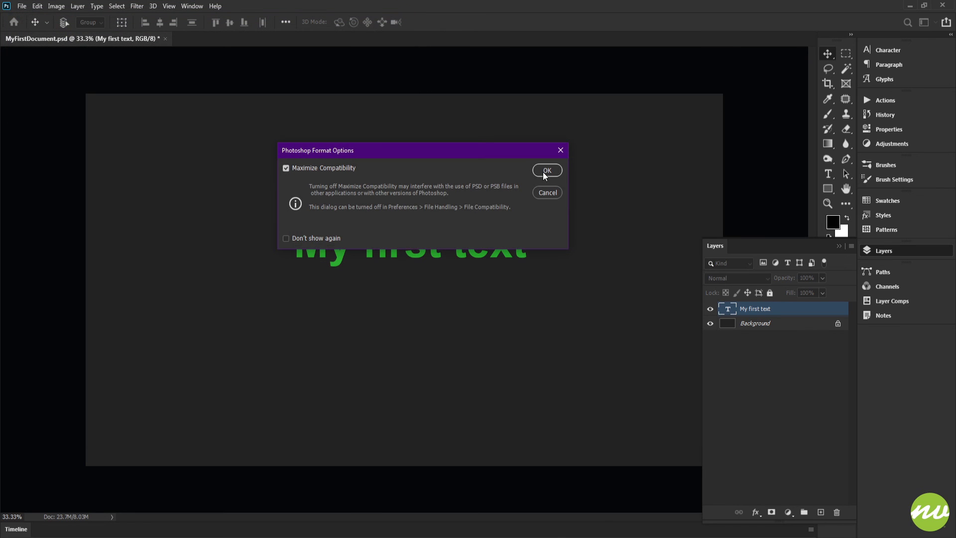
left_click(546, 171)
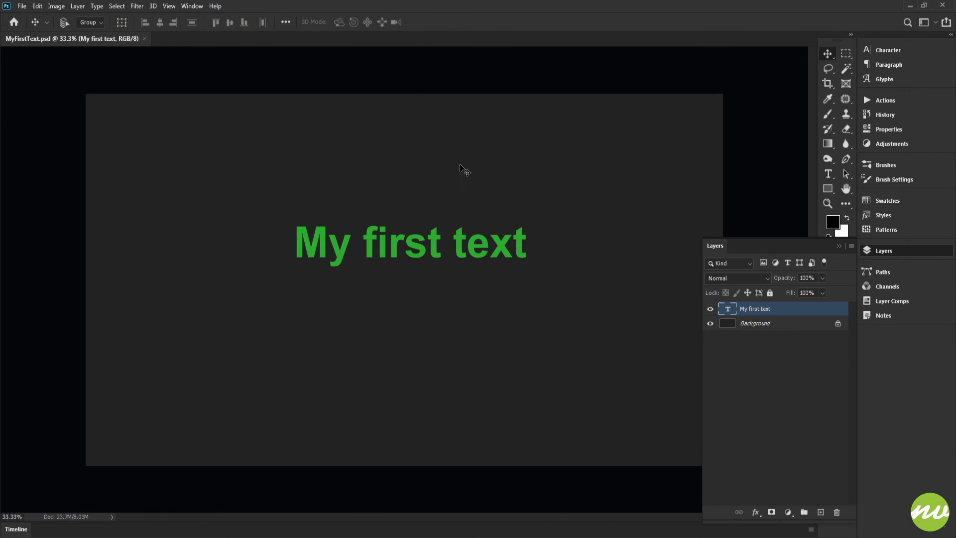
Open and close the File menu, then open the Select menu.
left_click(22, 6)
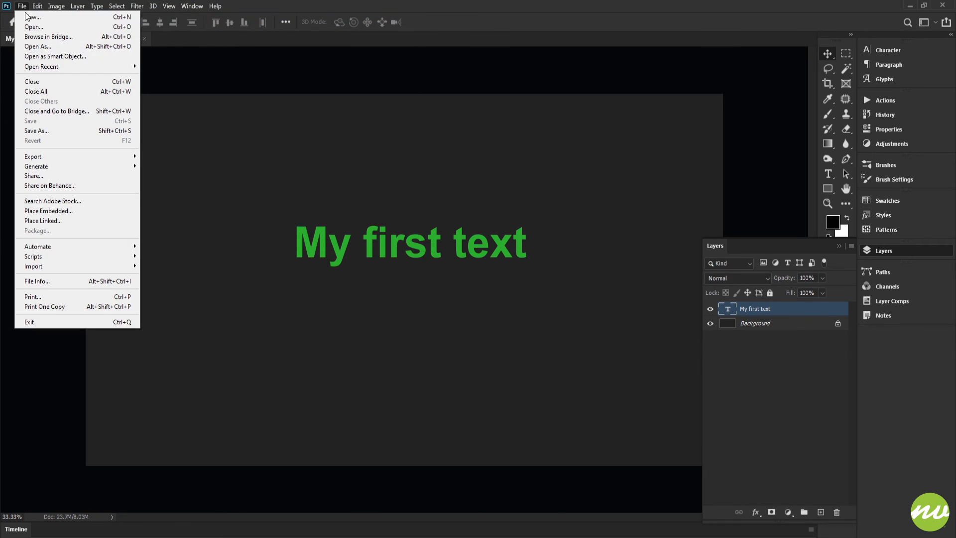
left_click(234, 133)
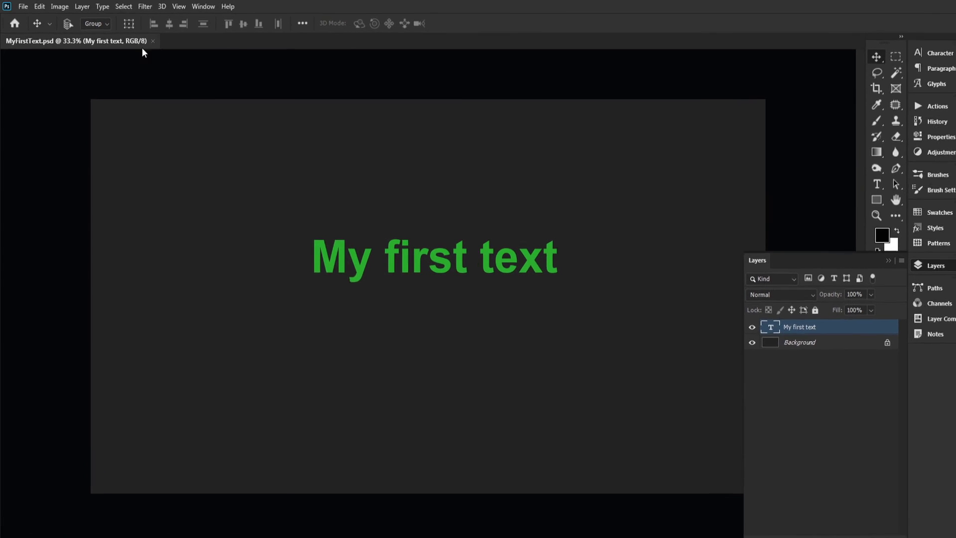
left_click(136, 6)
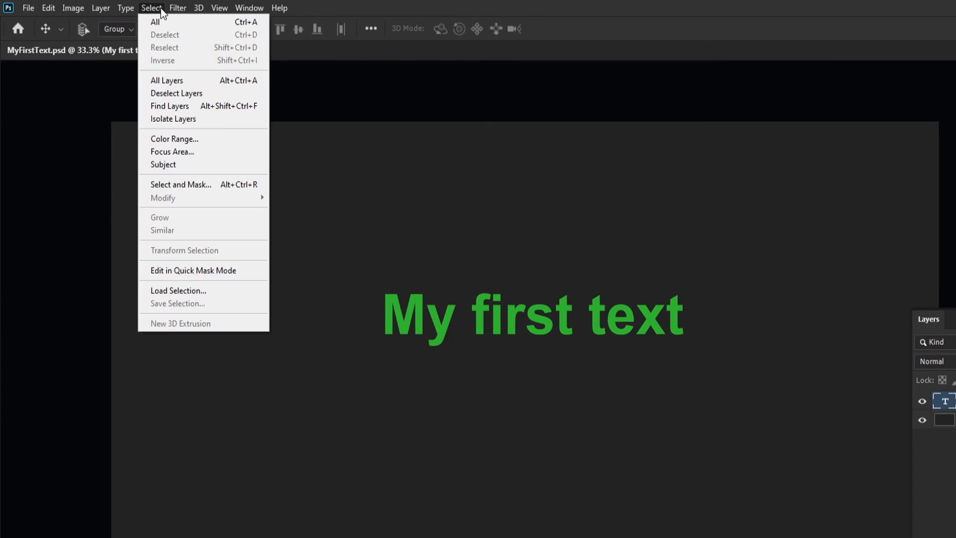
left_click(135, 7)
left_click(153, 7)
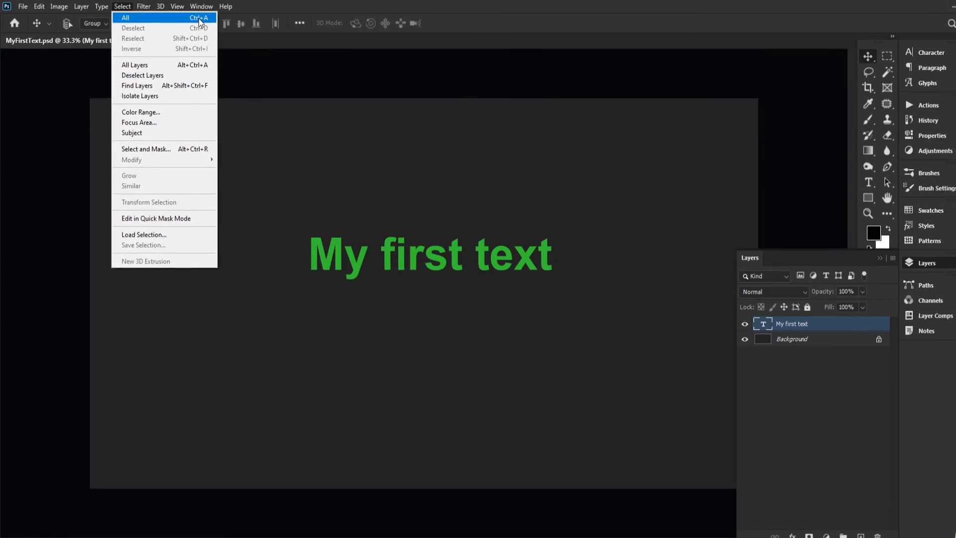
Select All, align the text to horizontal and vertical centres, and save MyFirstText.psd.
left_click(198, 19)
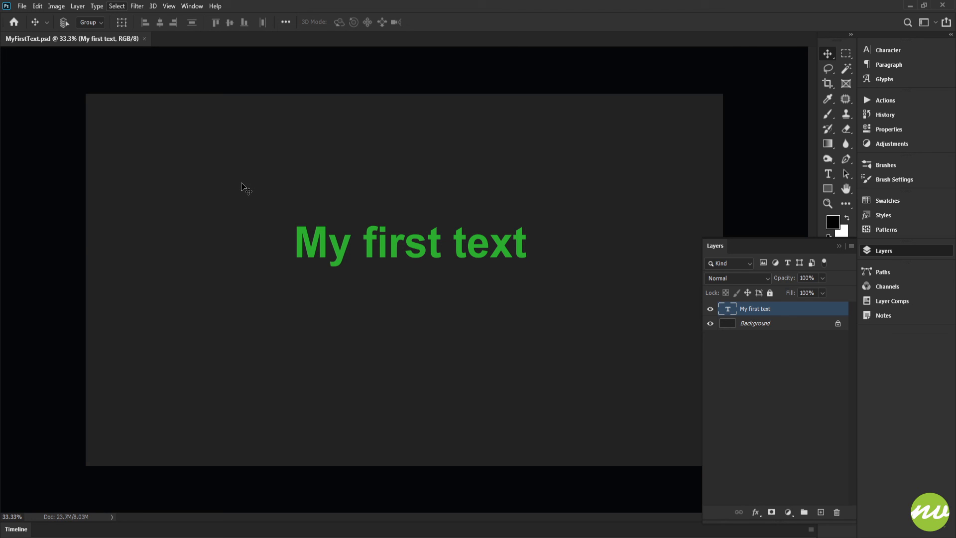
key("ctrl")
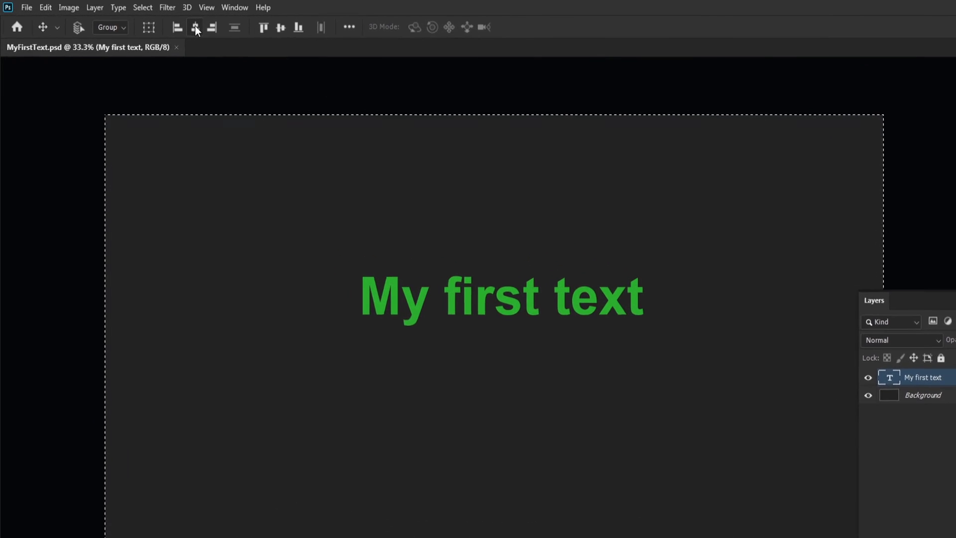
left_click(177, 25)
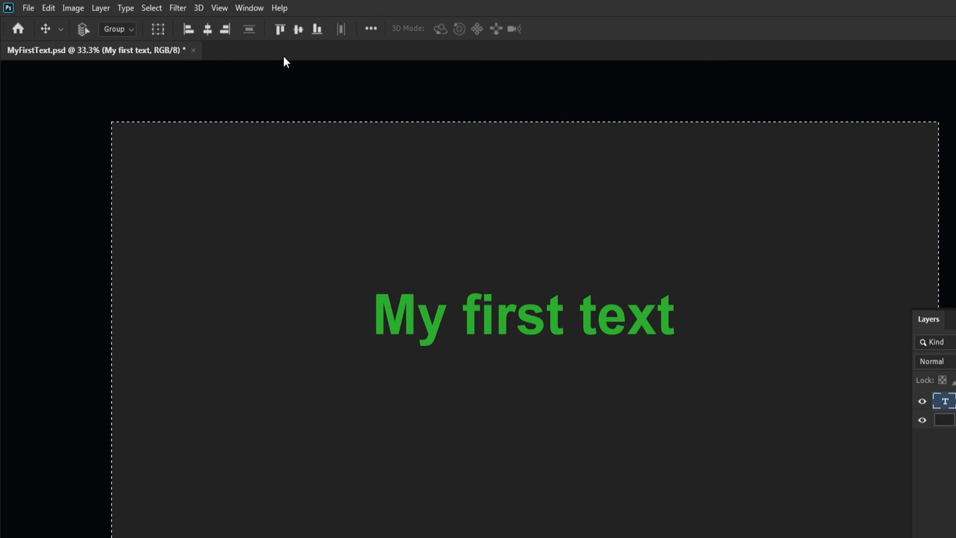
left_click(299, 30)
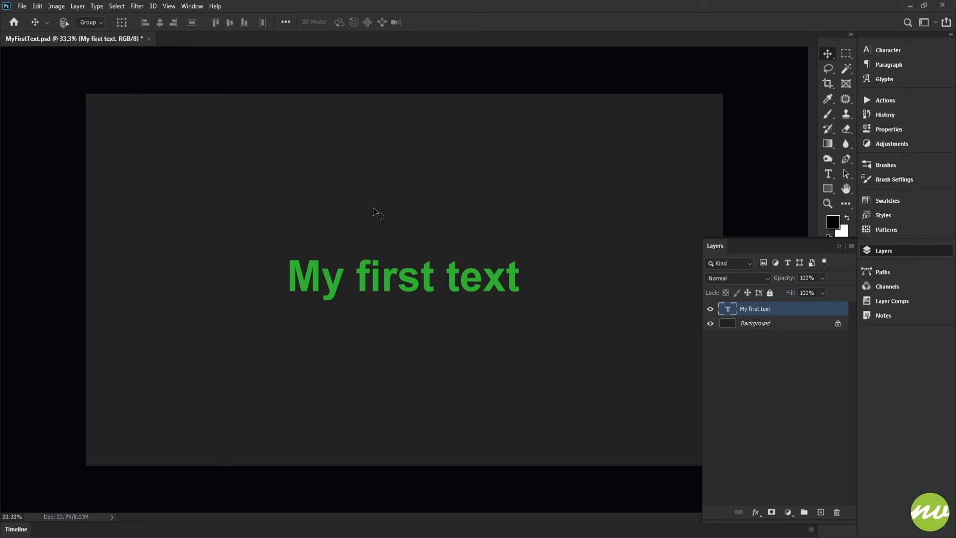
left_click(22, 7)
left_click(77, 123)
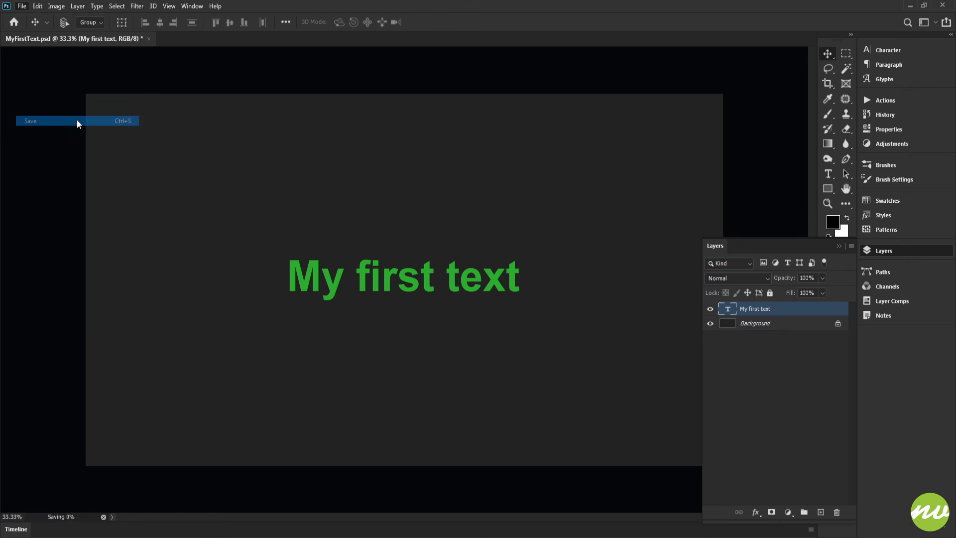